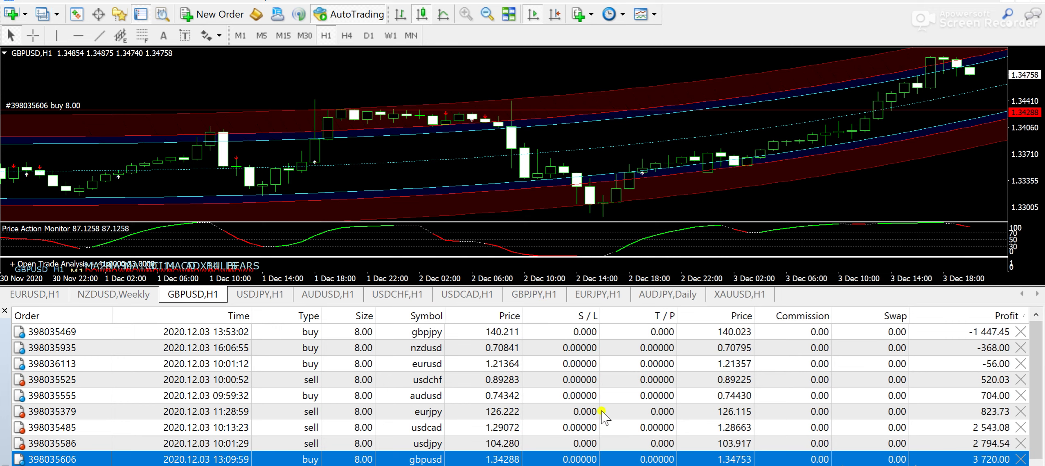
In the Word report, highlight the GBP/USD signal's entry 134288 and target 135179
key("alt+Tab")
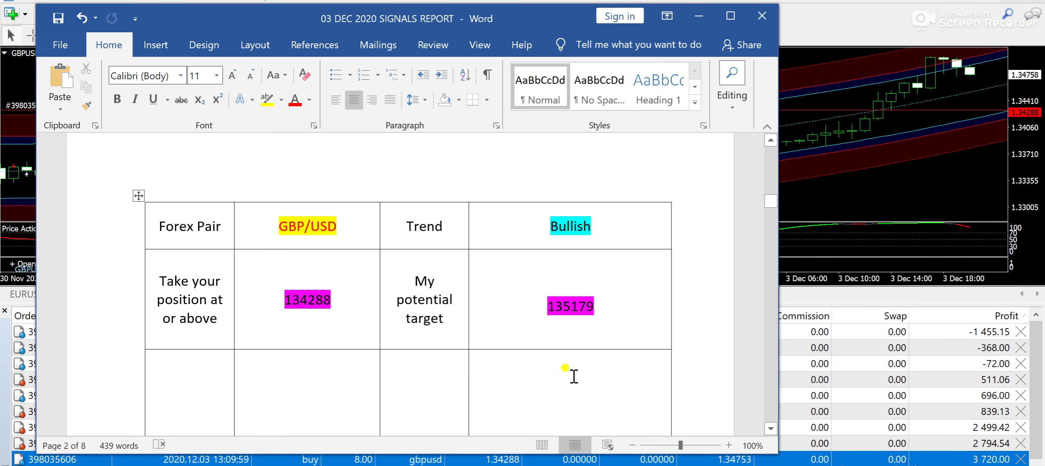
scroll(580, 388, "down", 5)
scroll(585, 365, "down", 3)
scroll(586, 365, "down", 2)
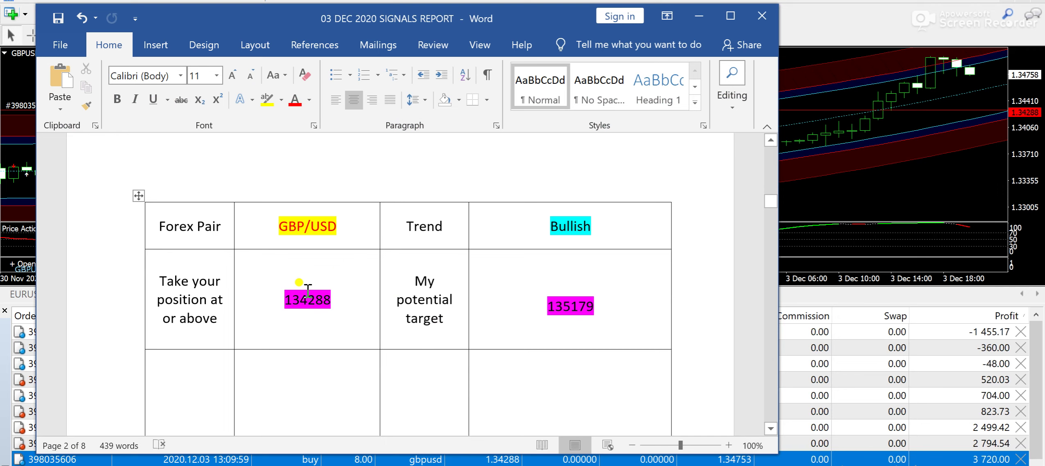
left_click_drag(286, 300, 341, 299)
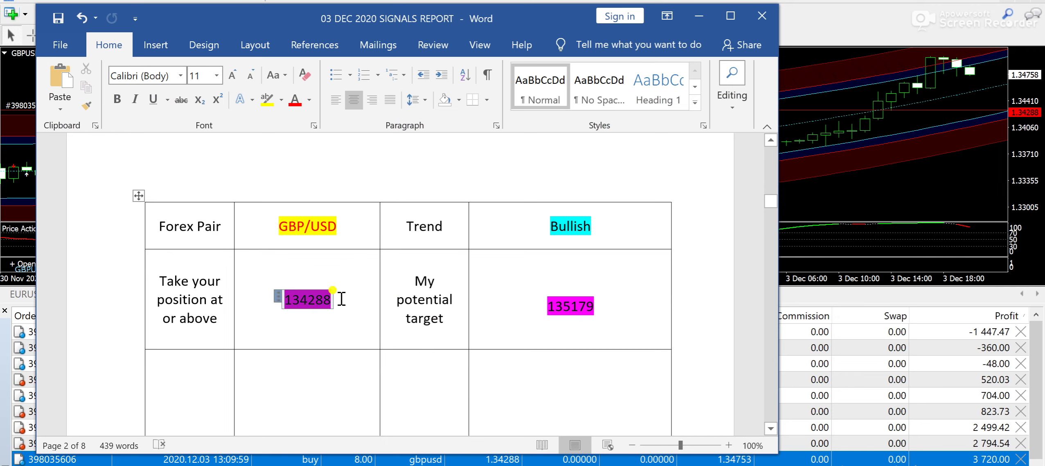
left_click_drag(539, 304, 636, 304)
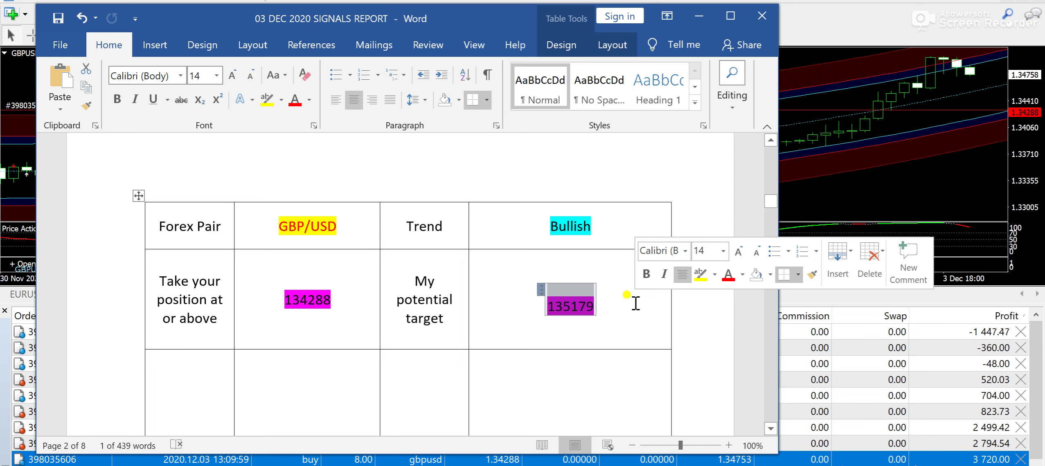
left_click(699, 17)
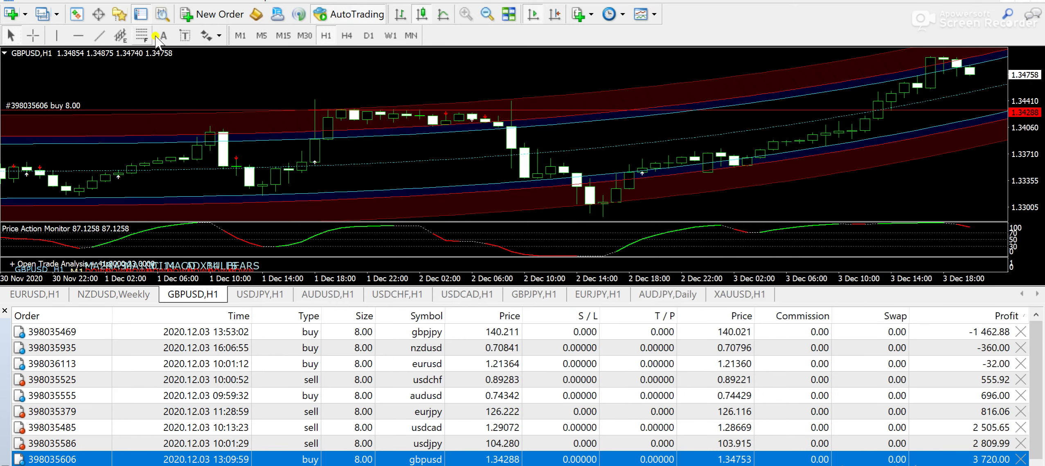
left_click(100, 35)
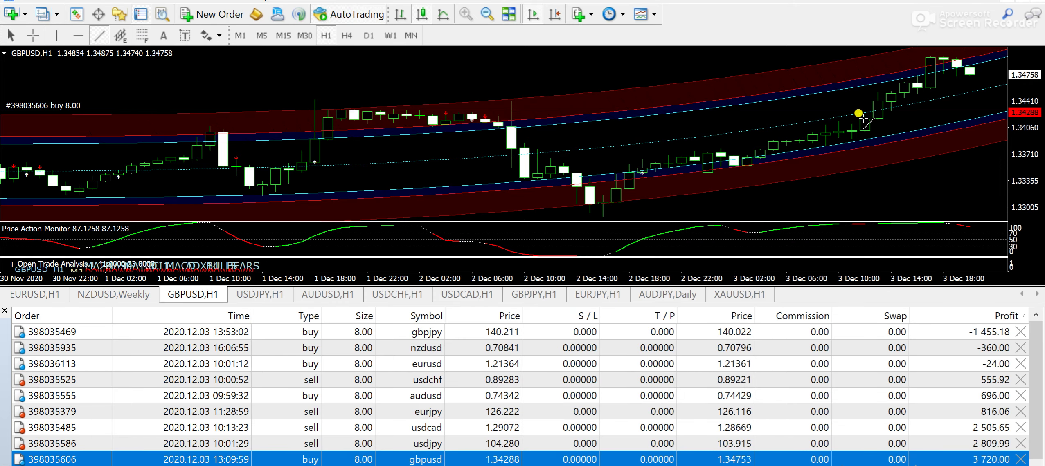
left_click_drag(864, 118, 955, 65)
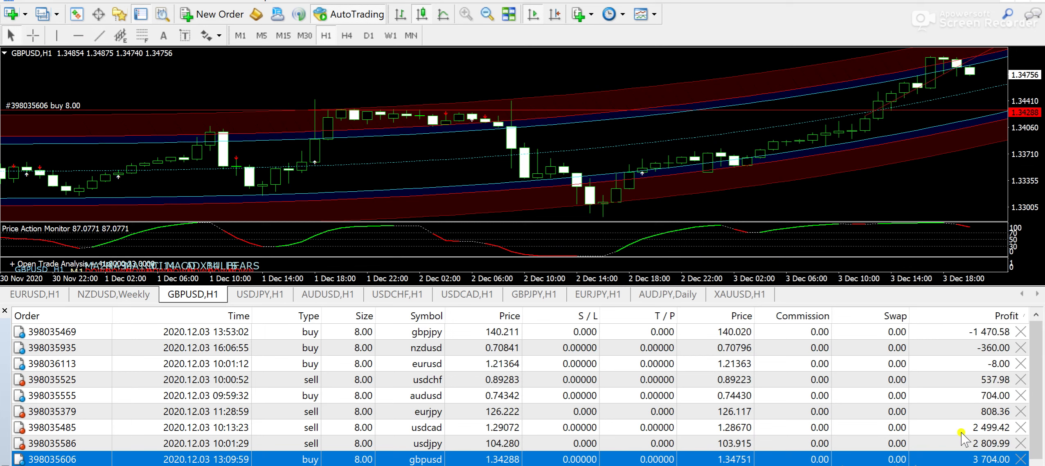
right_click(931, 81)
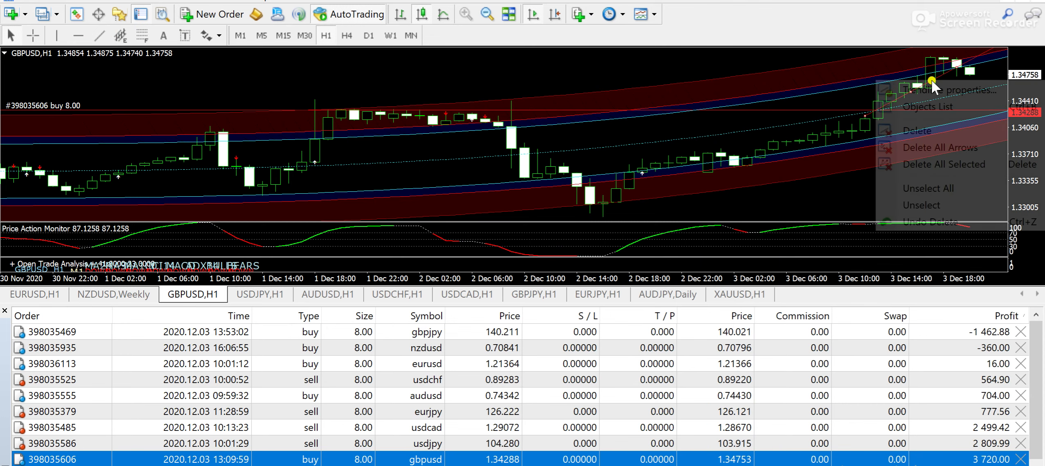
left_click(937, 132)
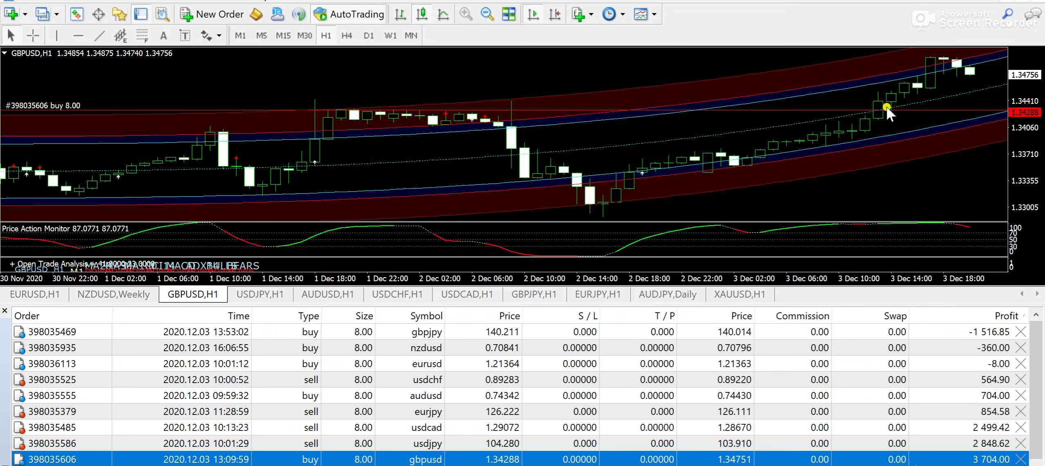
left_click(614, 438)
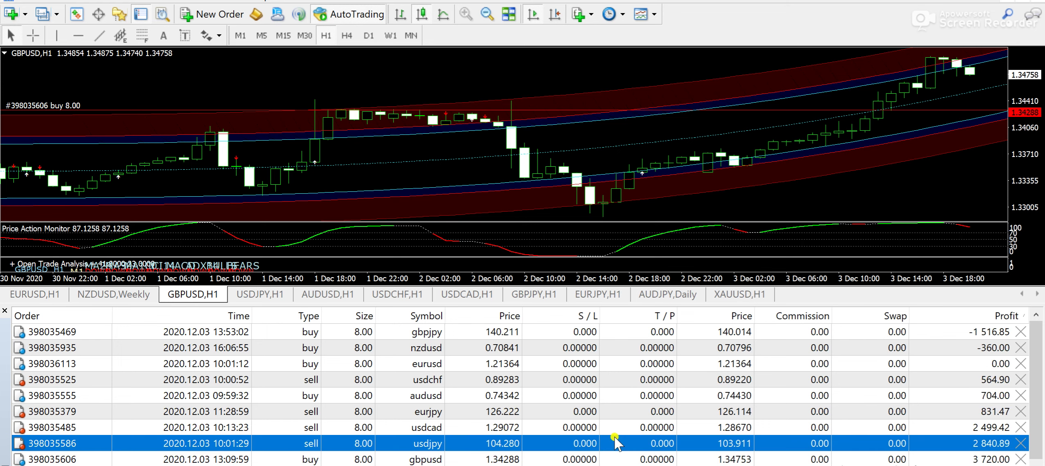
Scroll Word to the USD/JPY signal table and switch MetaTrader to the USDJPY hourly chart
key("alt+Tab")
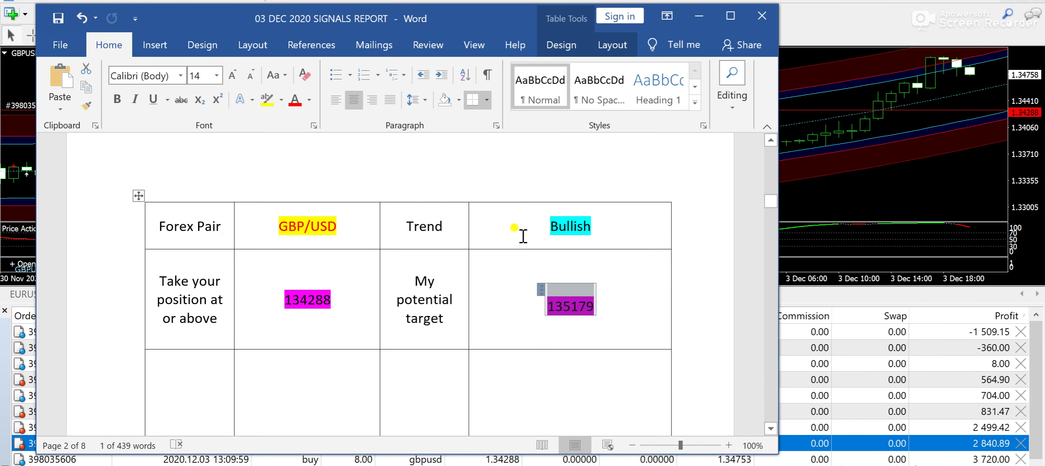
scroll(523, 236, "down", 10)
scroll(523, 235, "up", 1)
scroll(523, 235, "down", 3)
scroll(527, 237, "up", 8)
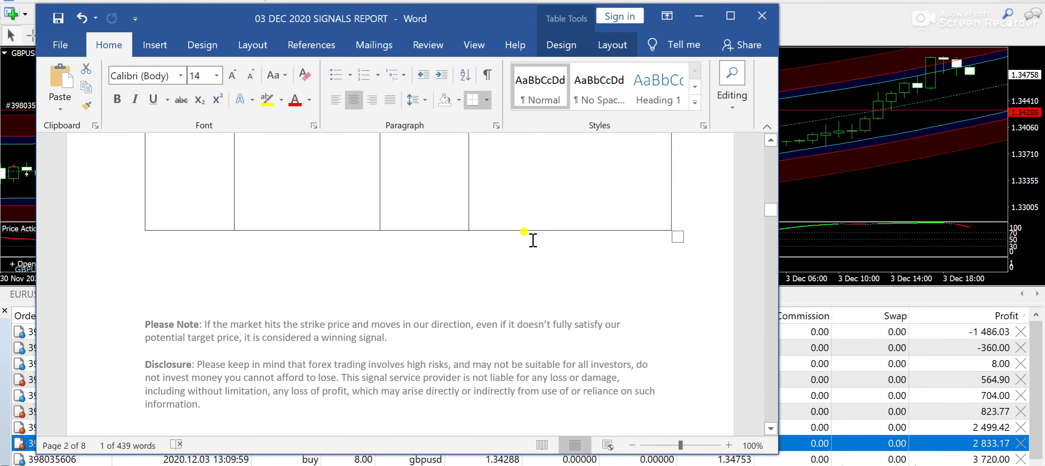
scroll(528, 236, "down", 5)
scroll(527, 237, "down", 3)
scroll(527, 236, "down", 2)
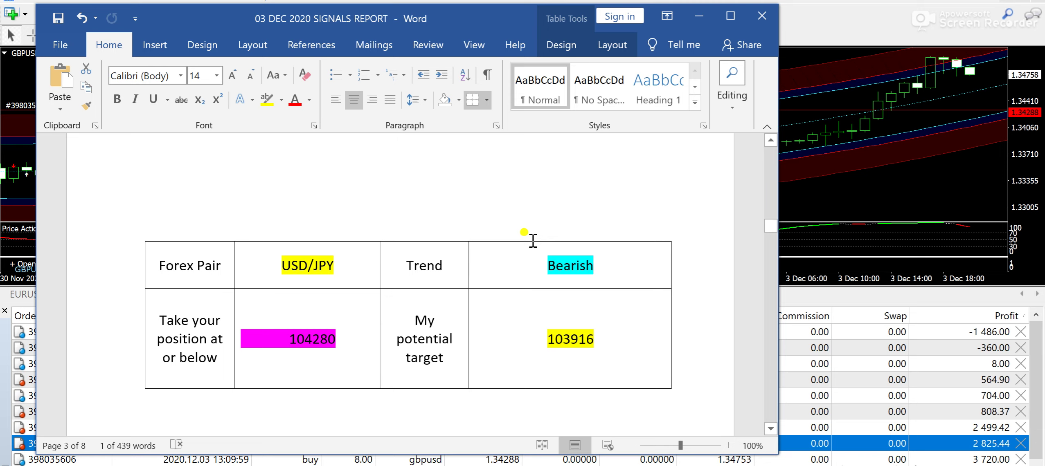
scroll(533, 241, "down", 1)
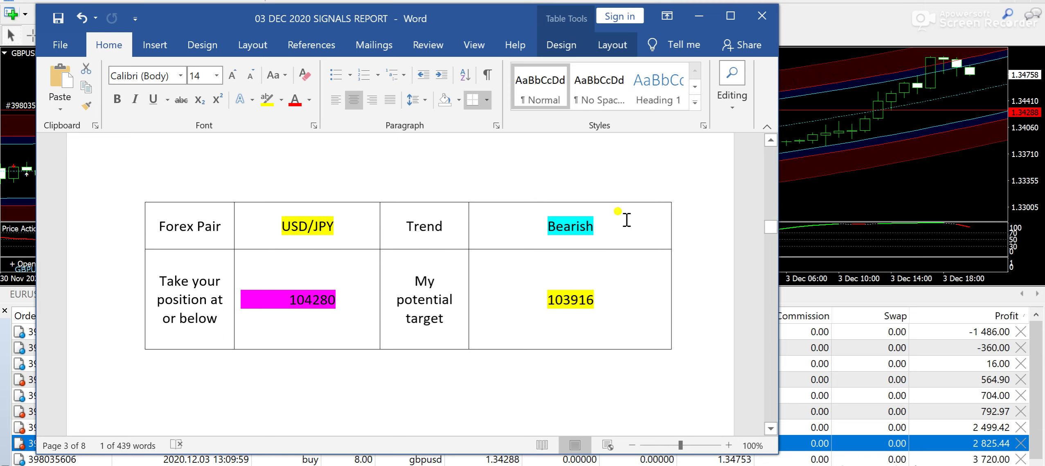
left_click(836, 190)
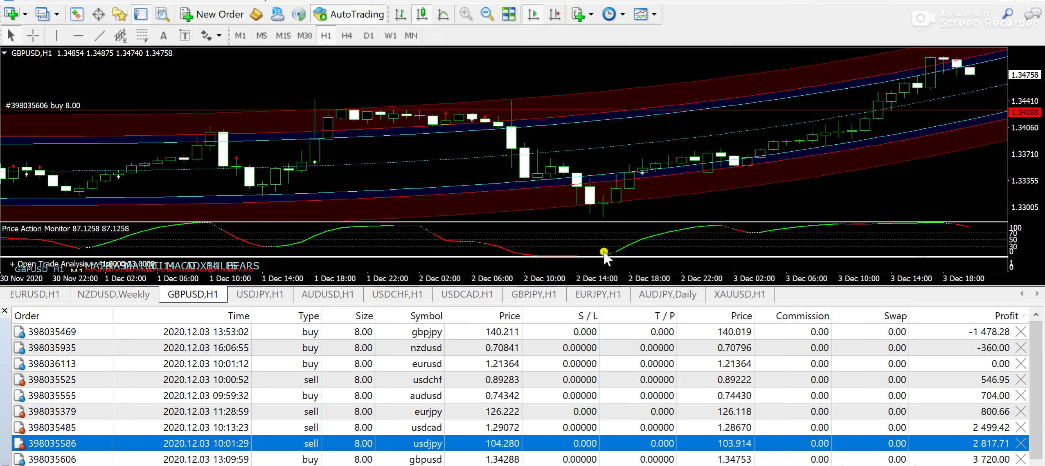
left_click(272, 296)
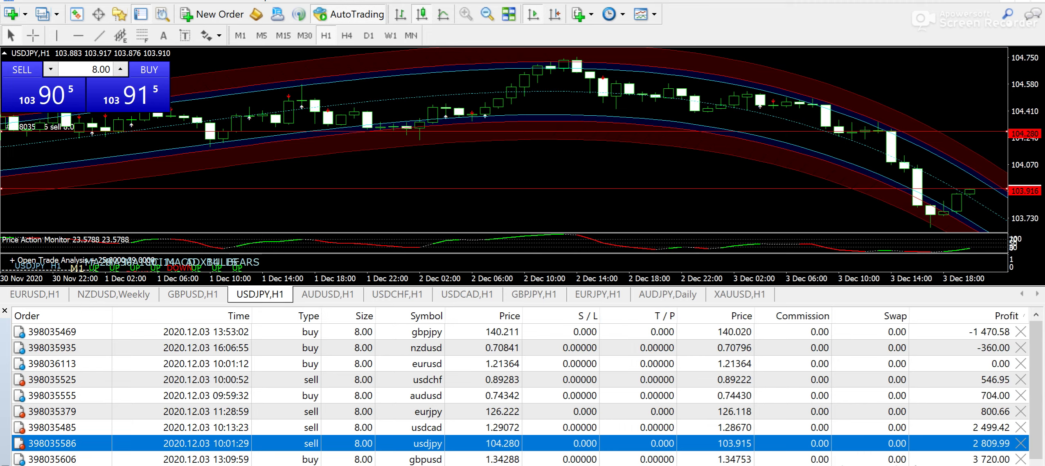
Highlight the USD/JPY entry 104280 and target 103916 in Word, then return to the USDJPY chart
key("alt+Tab")
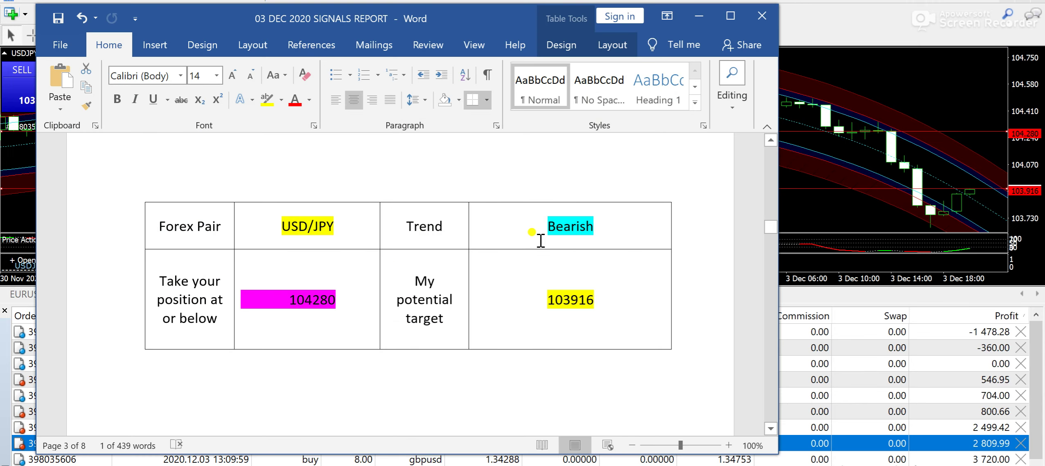
left_click_drag(299, 299, 373, 291)
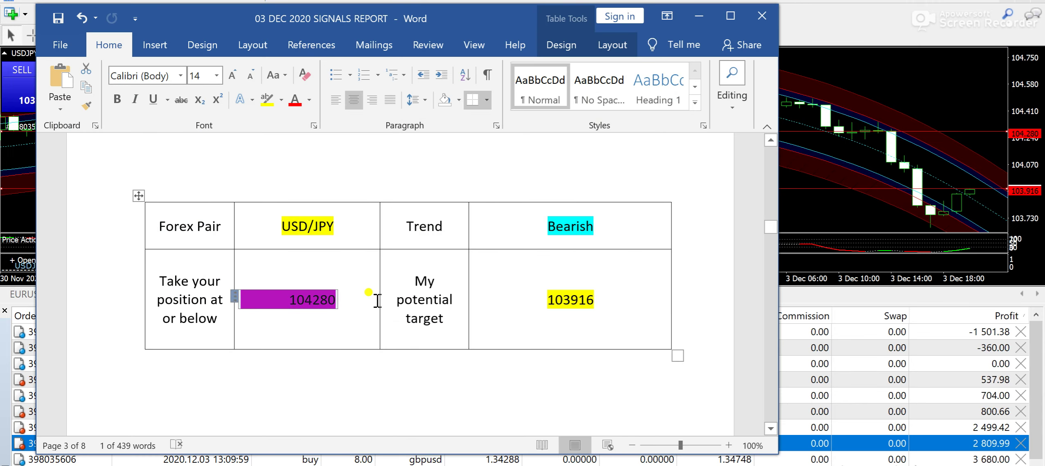
left_click_drag(532, 298, 622, 295)
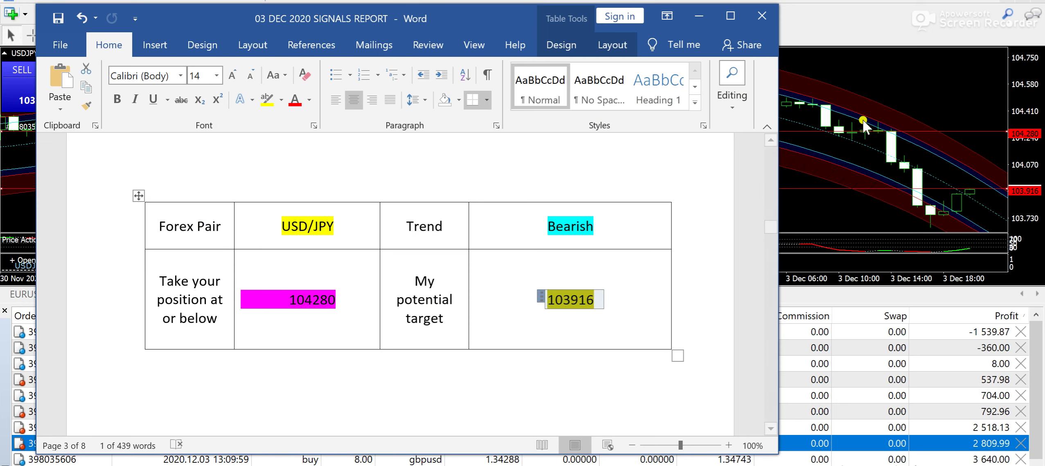
left_click(880, 100)
left_click(102, 35)
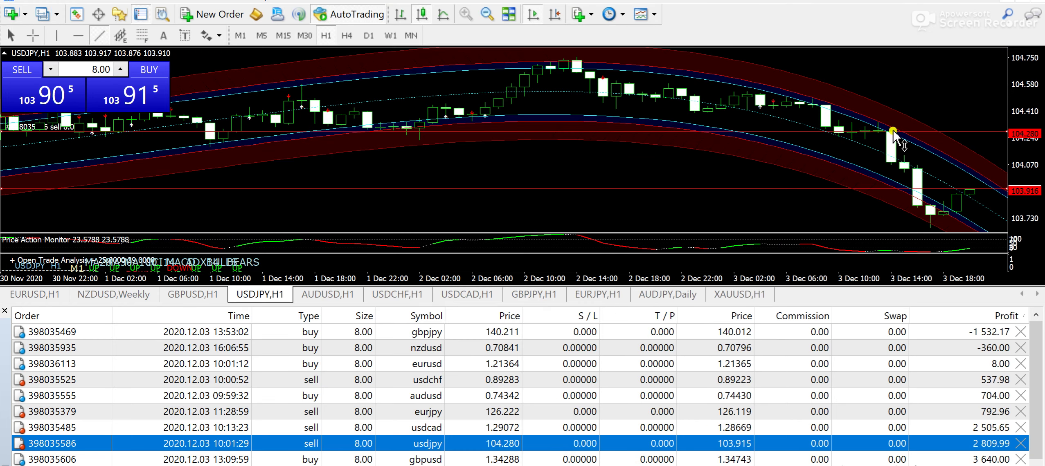
left_click_drag(868, 132, 927, 192)
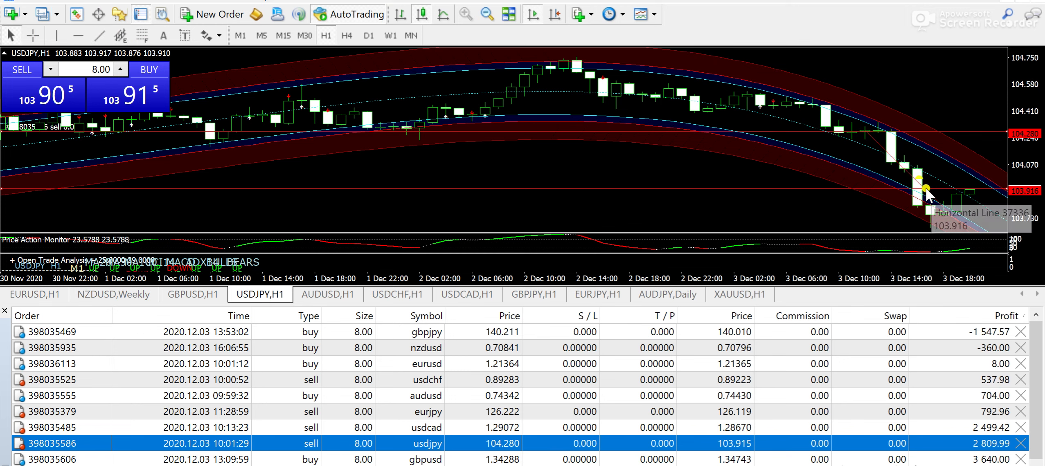
right_click(908, 180)
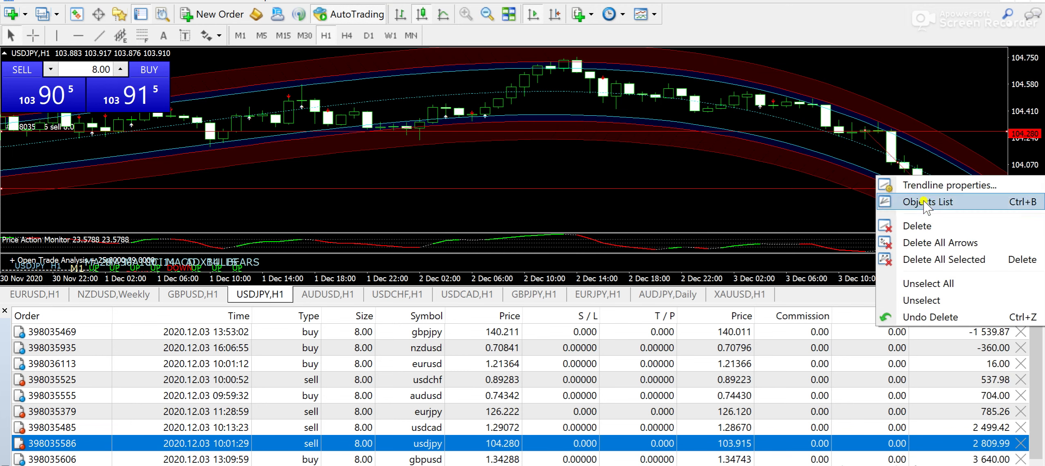
left_click(893, 224)
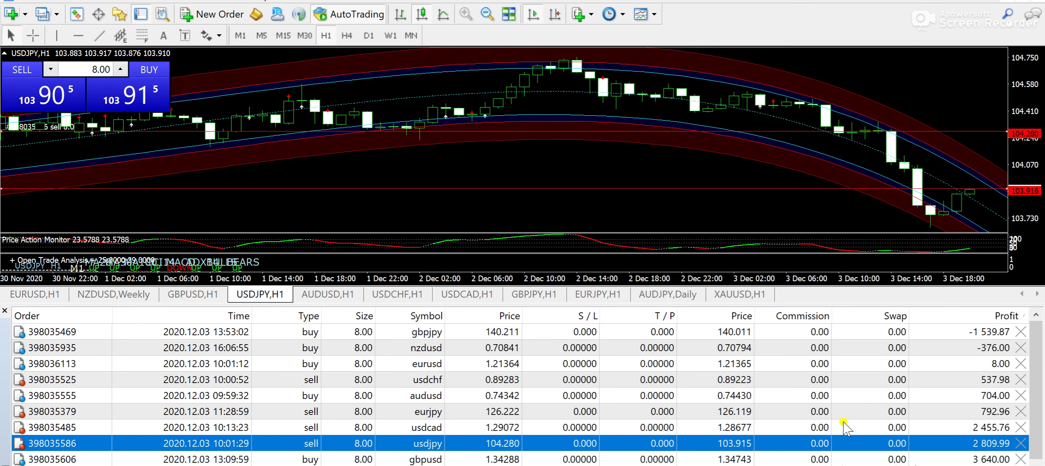
left_click(830, 427)
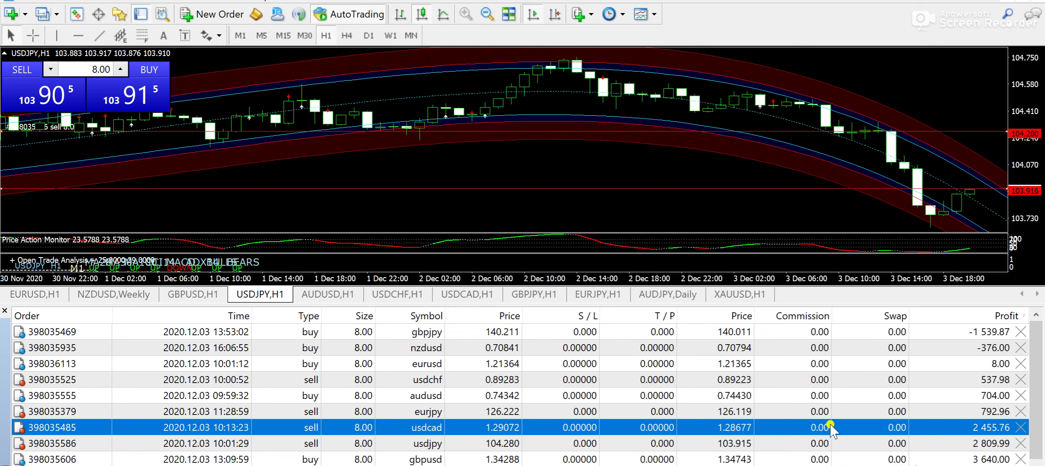
Show the USDCAD hourly chart and check Word's bearish USD/CAD signal entering at 129072
left_click(465, 294)
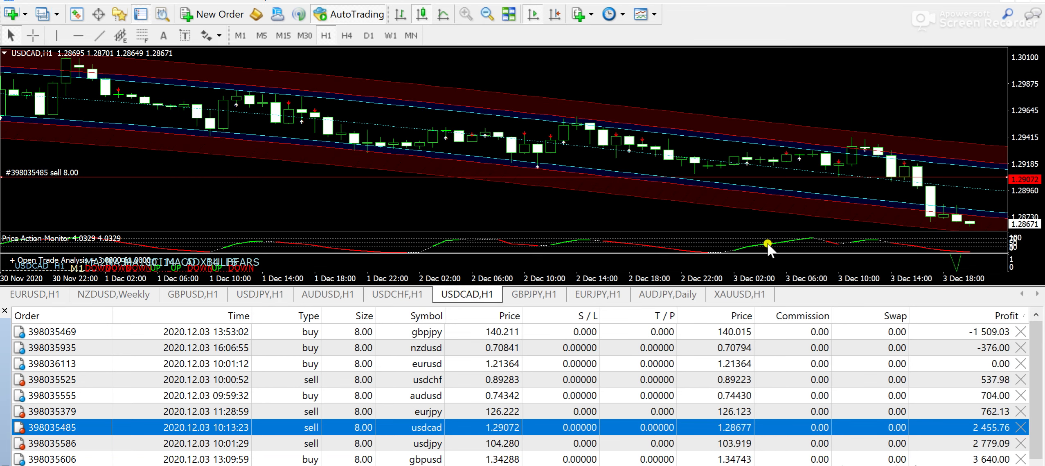
key("alt+Tab")
scroll(478, 362, "down", 5)
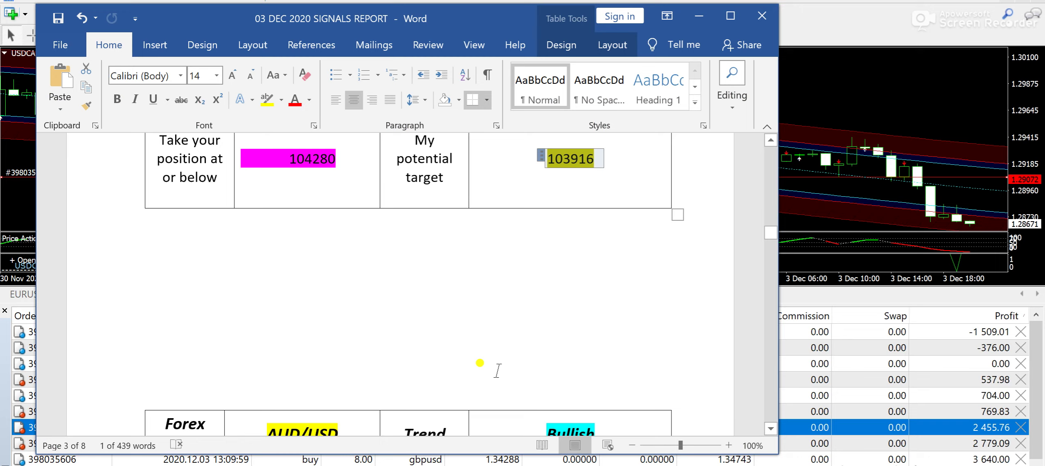
scroll(478, 362, "down", 8)
scroll(499, 368, "down", 8)
scroll(504, 370, "down", 8)
scroll(504, 368, "down", 5)
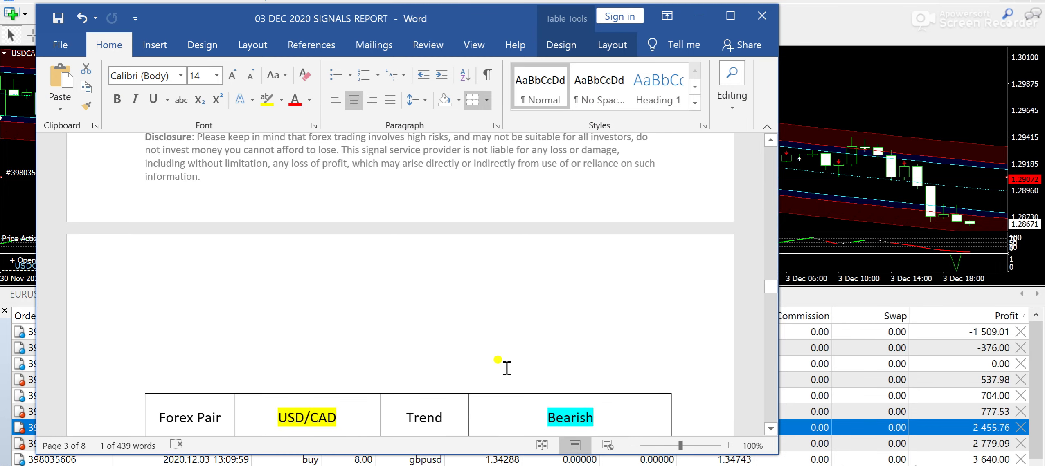
scroll(504, 368, "down", 5)
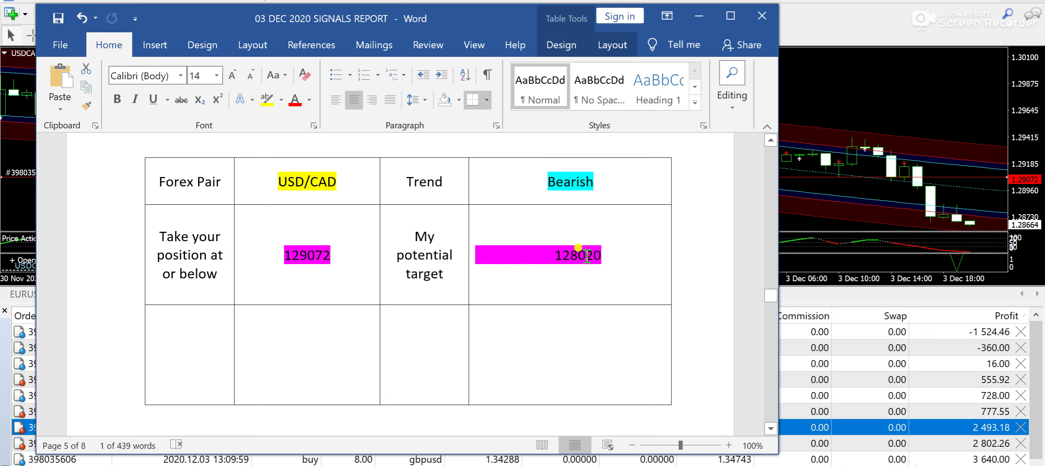
left_click(804, 165)
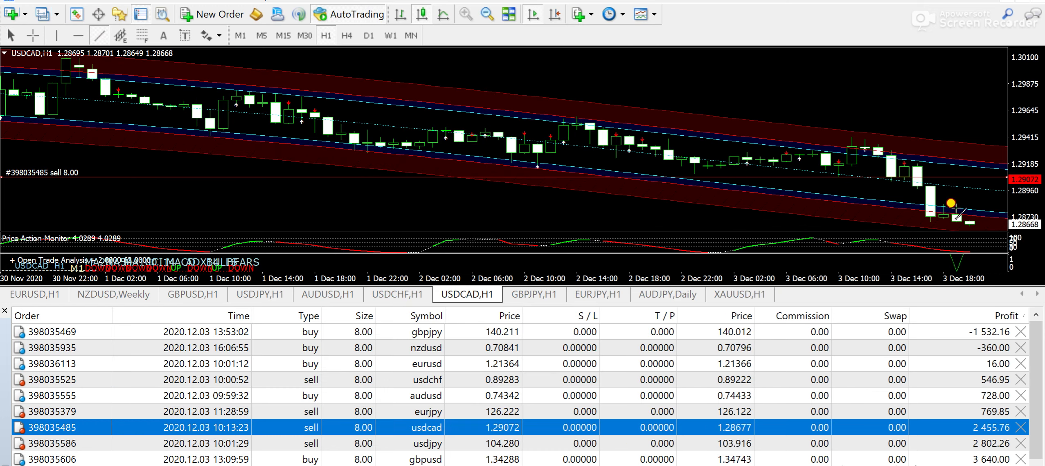
left_click_drag(910, 171, 966, 219)
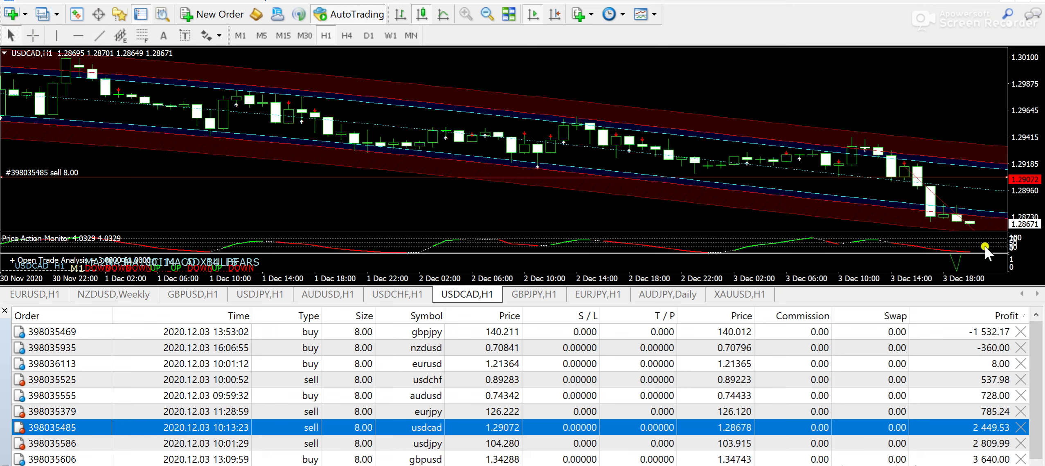
right_click(933, 191)
left_click(896, 237)
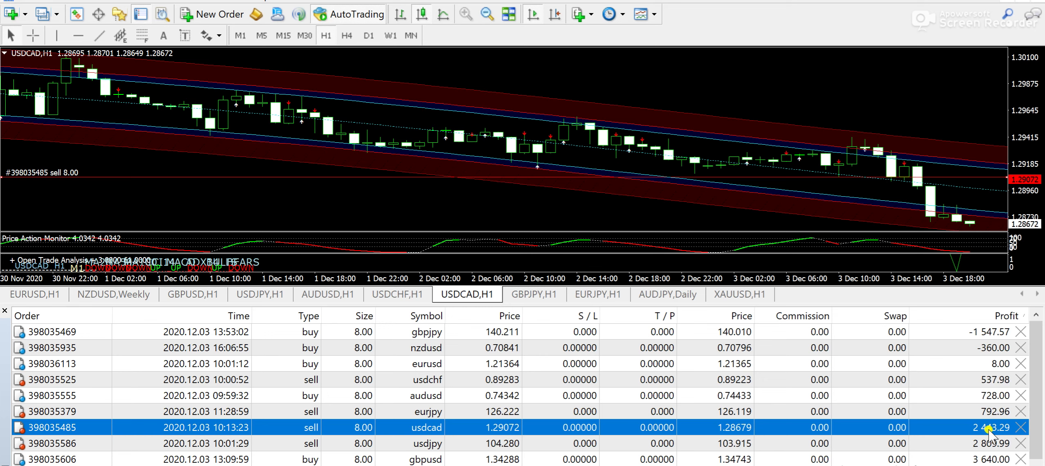
Select the eurjpy sell, show the EURJPY hourly chart, and scroll Word to the EUR/JPY table
left_click(956, 416)
left_click(599, 295)
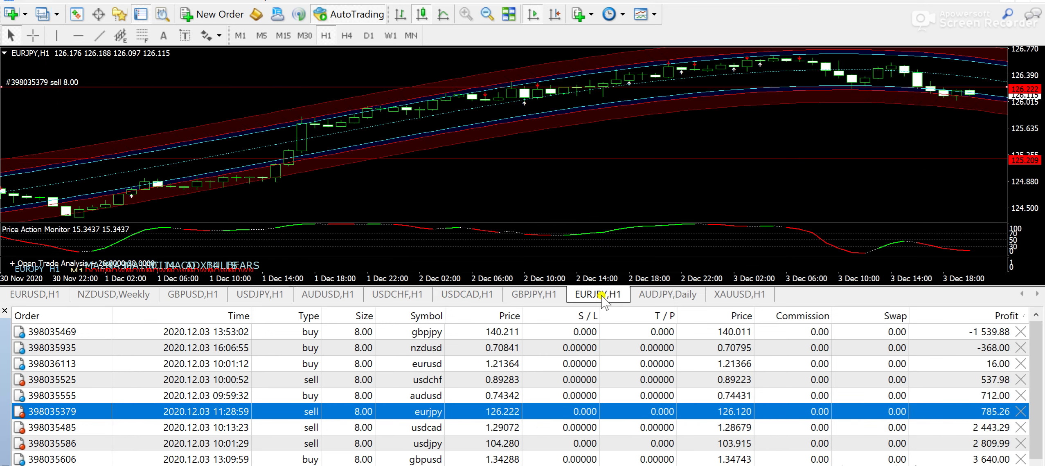
key("alt+Tab")
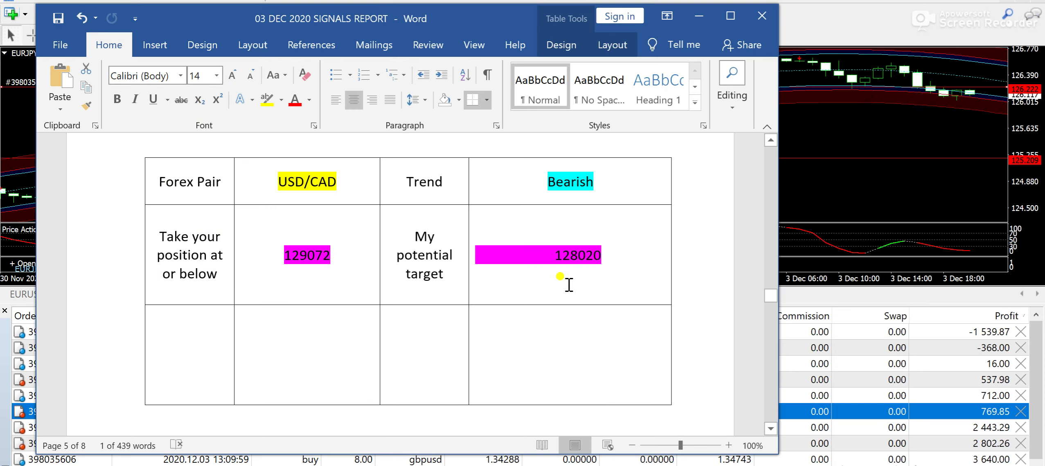
scroll(569, 282, "down", 5)
scroll(568, 282, "down", 5)
scroll(568, 285, "down", 5)
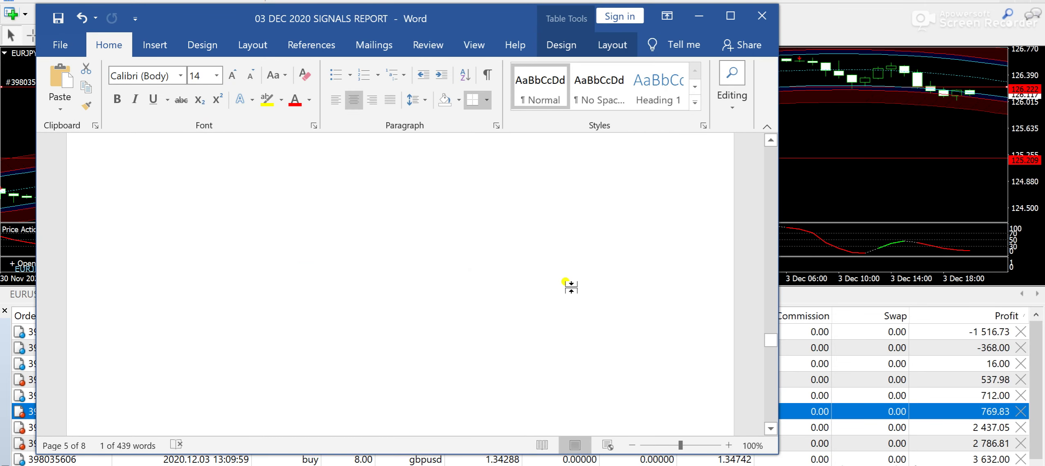
scroll(593, 286, "down", 5)
scroll(593, 249, "up", 1)
Highlight the Bearish EUR/JPY trend and 126222 entry in Word, then return to the charts
double_click(566, 213)
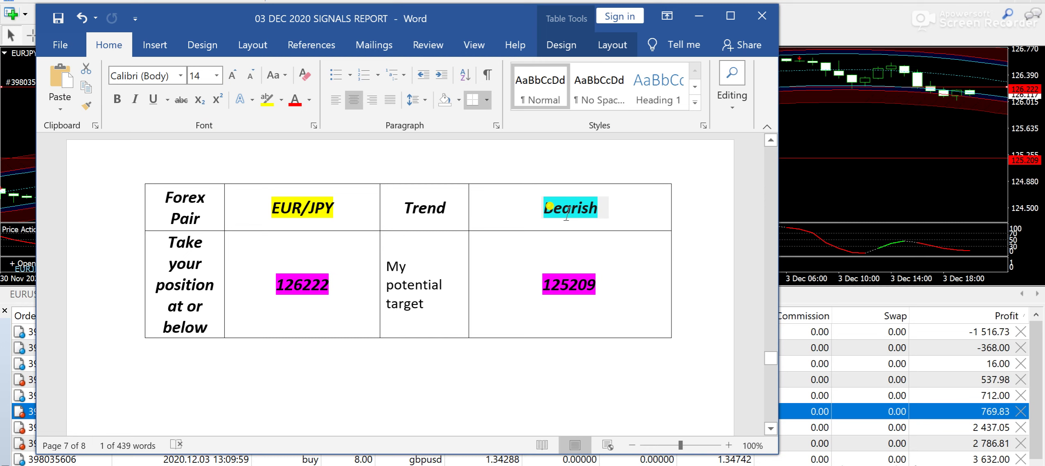
left_click_drag(278, 283, 336, 285)
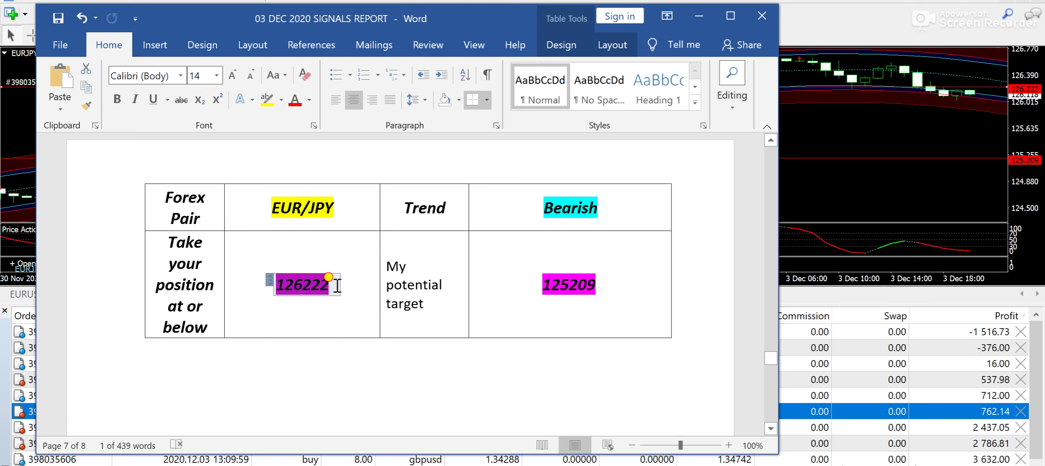
left_click(944, 135)
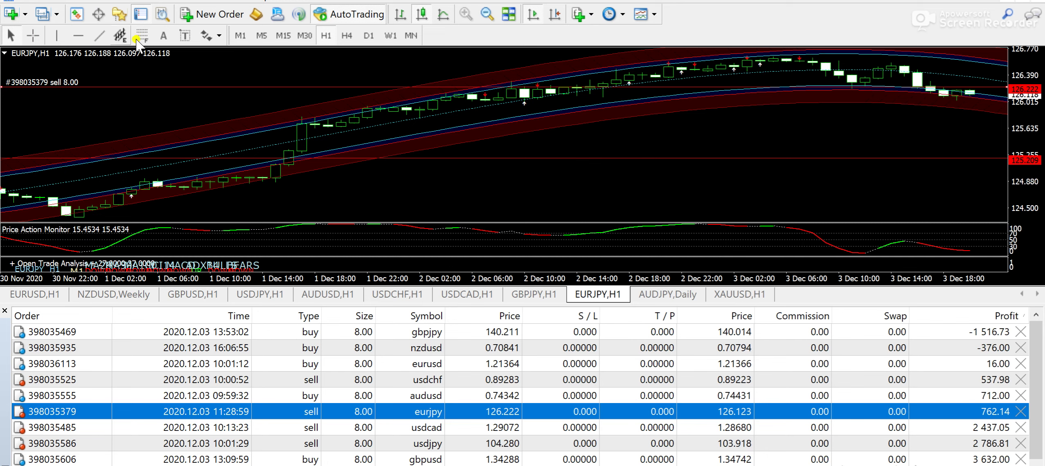
Sketch a take-profit trendline below the eurjpy sell and select the audusd trade
left_click(100, 35)
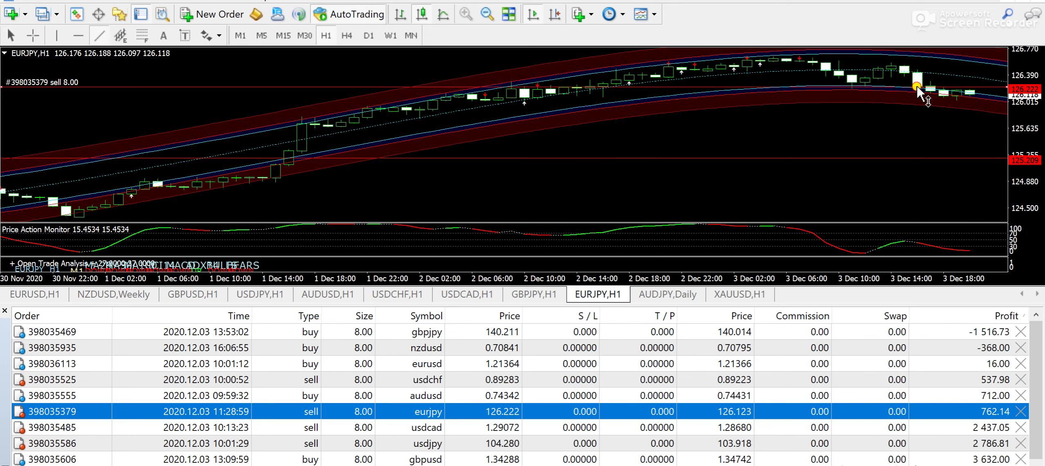
mouse_move(916, 88)
left_mouse_down()
mouse_move(938, 117)
mouse_move(941, 90)
left_mouse_up()
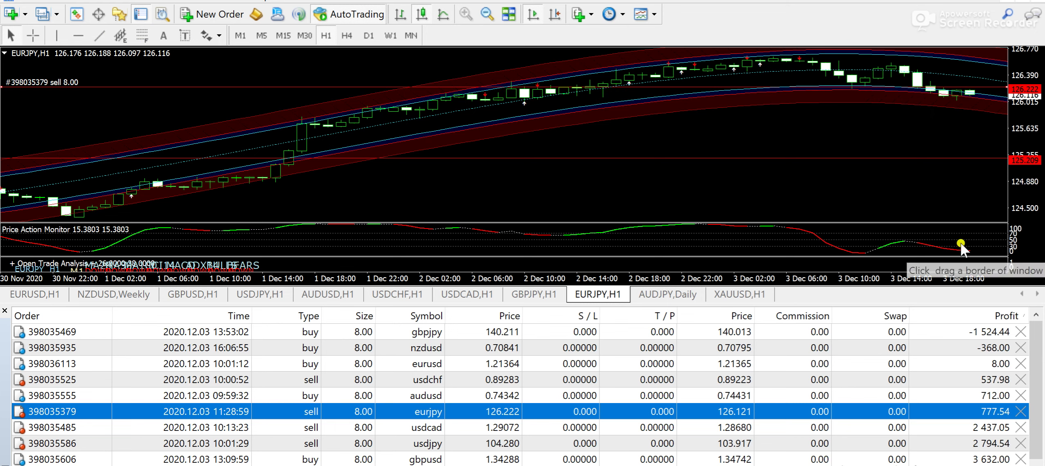
left_click(947, 393)
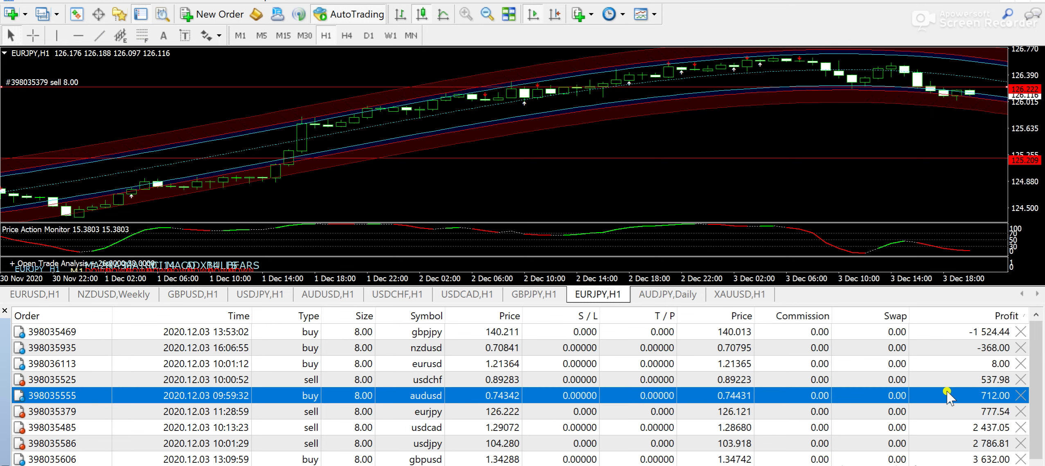
Show the AUDUSD hourly chart and scroll Word up to the AUD/USD signal table
left_click(321, 301)
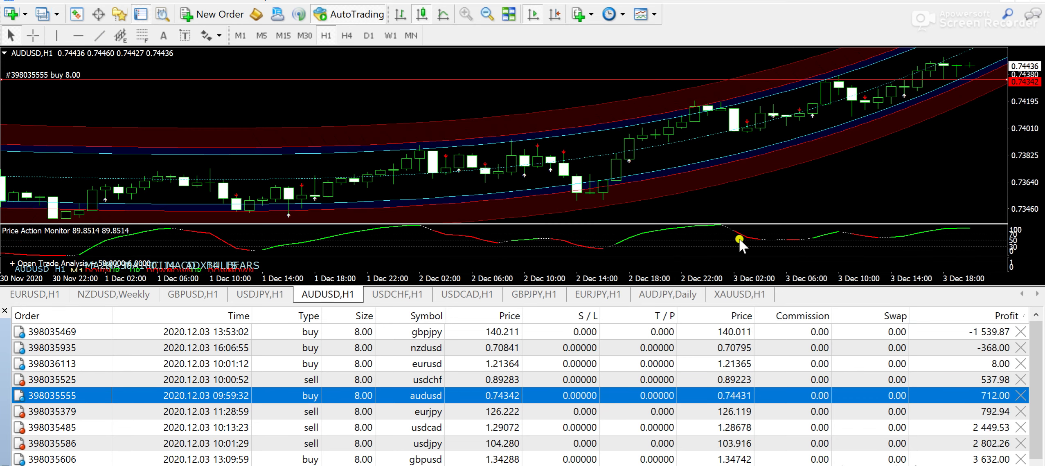
key("alt+Tab")
scroll(544, 339, "up", 5)
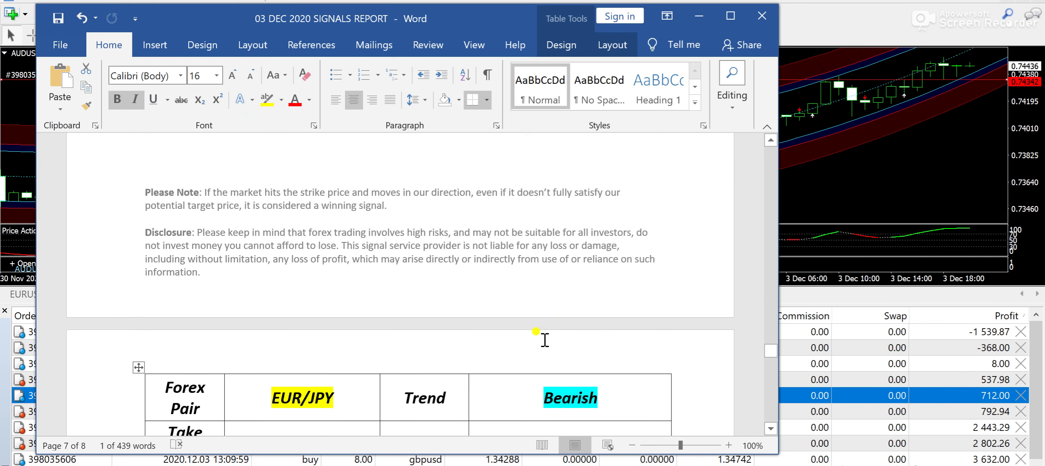
scroll(545, 339, "up", 5)
scroll(545, 339, "up", 5)
scroll(545, 340, "up", 5)
scroll(545, 339, "up", 5)
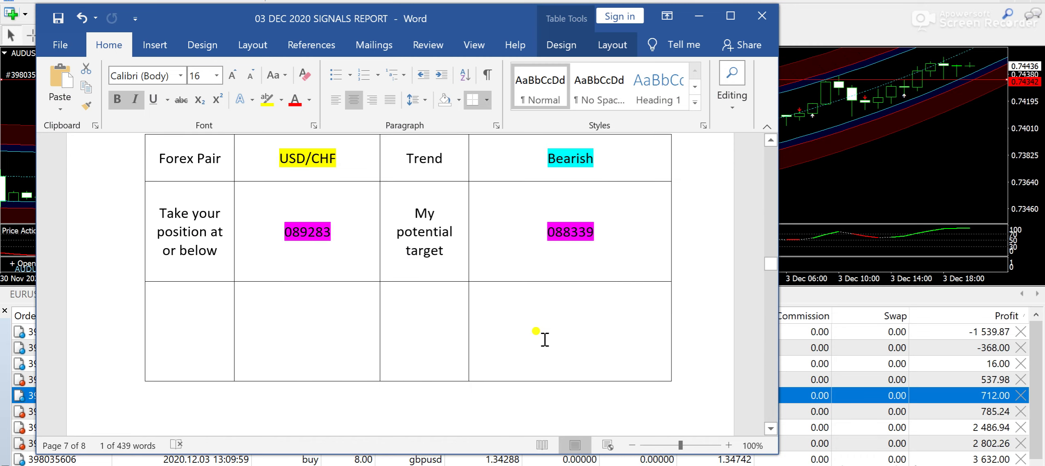
scroll(545, 339, "up", 5)
scroll(544, 339, "up", 5)
scroll(544, 340, "up", 5)
scroll(549, 333, "up", 3)
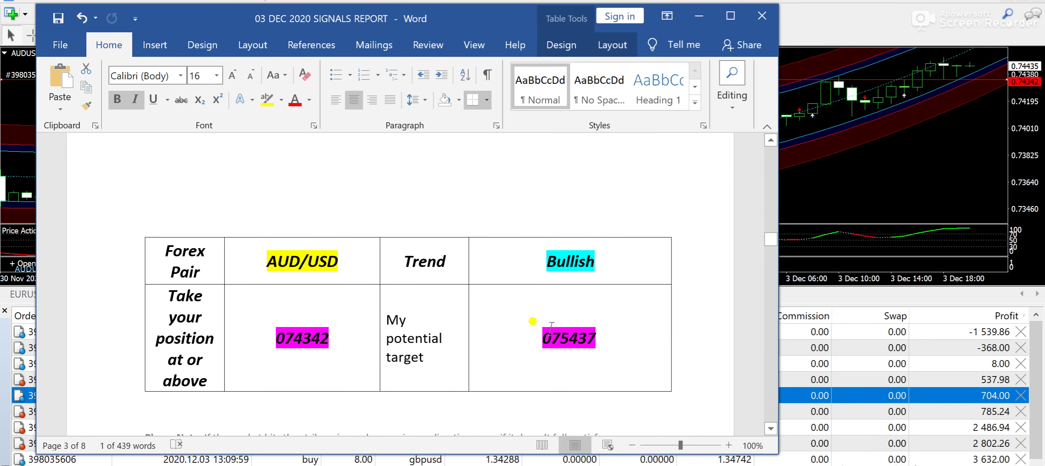
Highlight the AUD/USD entry 074342 and target 075437 in Word, then return to the charts
left_click_drag(253, 332, 338, 339)
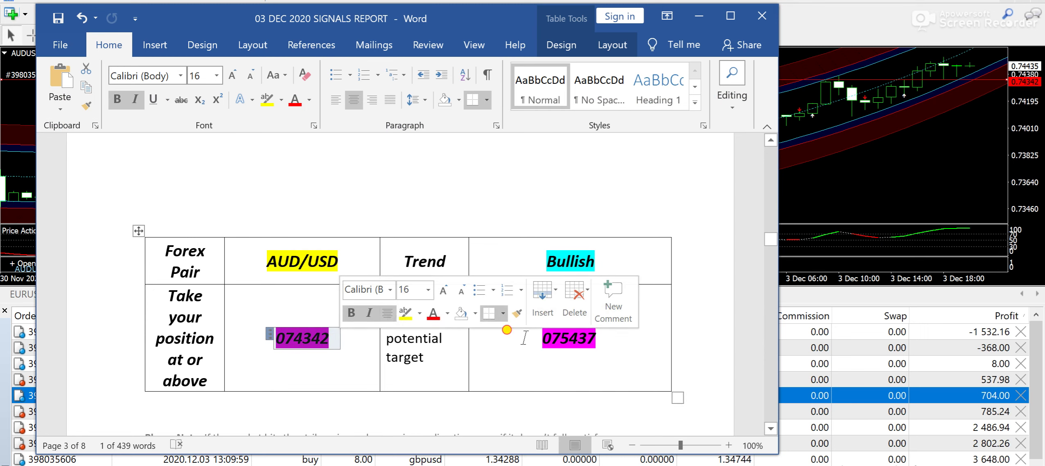
left_click_drag(477, 338, 587, 338)
left_click(779, 176)
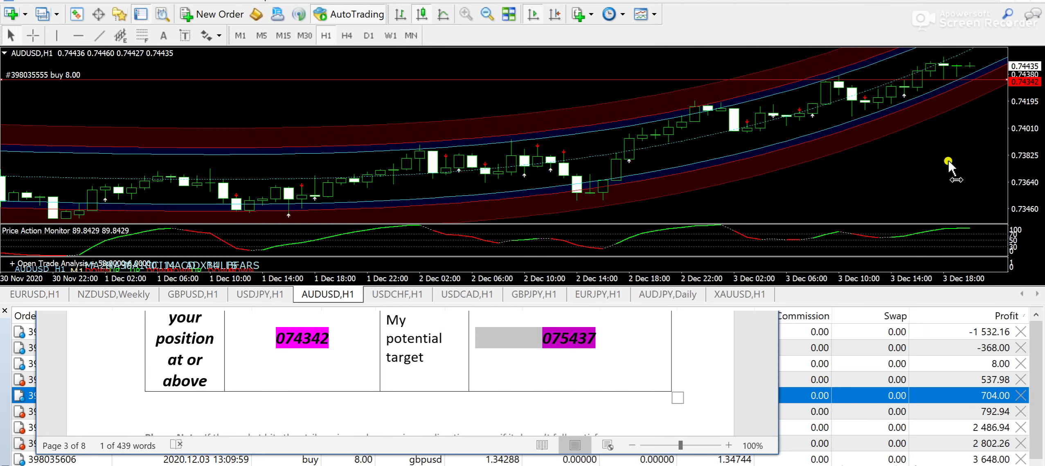
Draw a short trendline on the AUDUSD chart, delete it, and select the usdchf trade
left_click(99, 36)
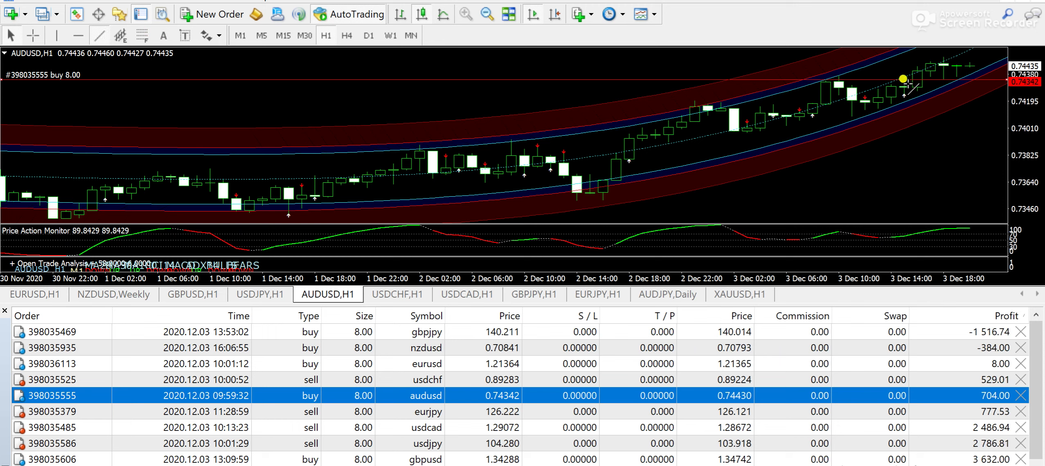
left_click_drag(975, 58, 967, 56)
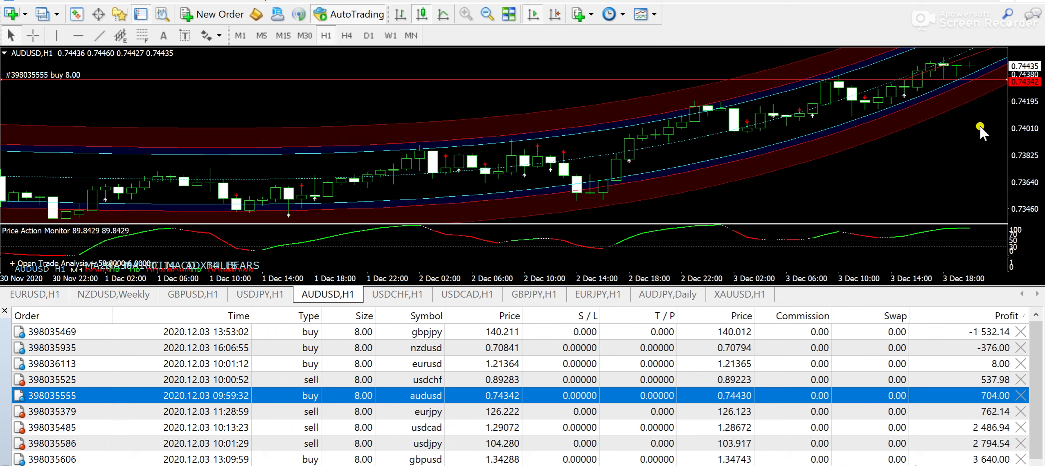
right_click(972, 56)
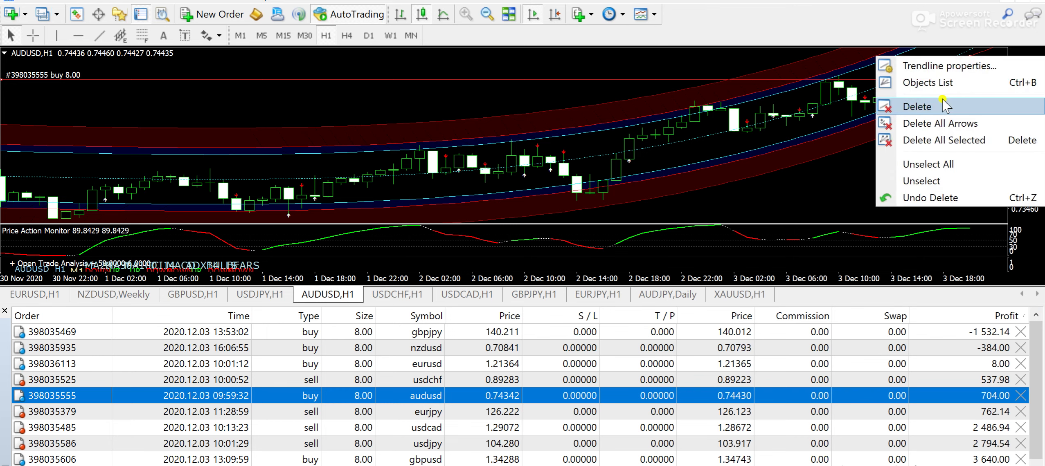
left_click(900, 105)
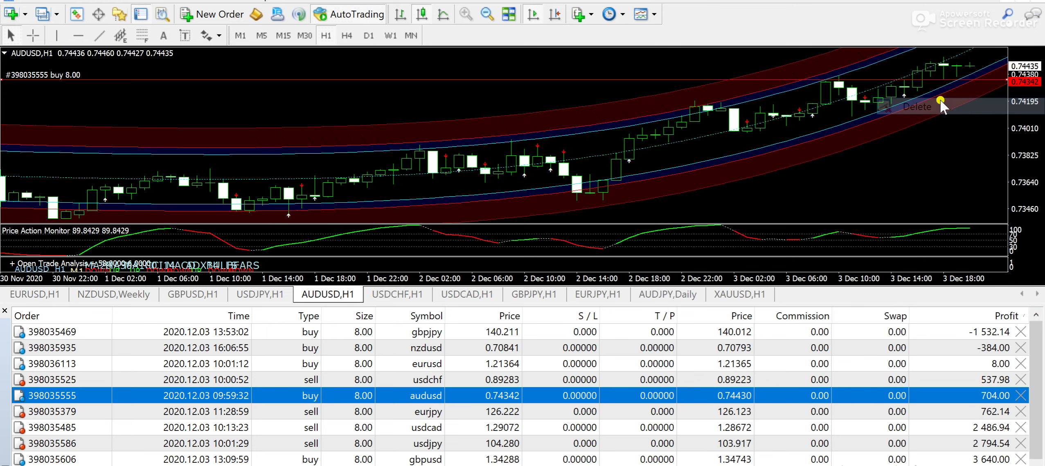
left_click(972, 380)
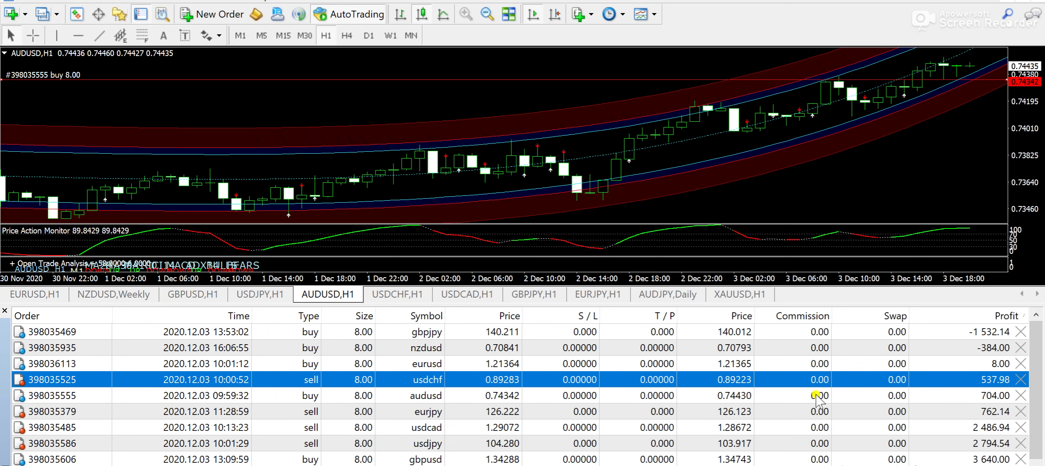
Show the USDCHF hourly chart and highlight Word's USD/CHF entry 089283 and target 088339
left_click(411, 294)
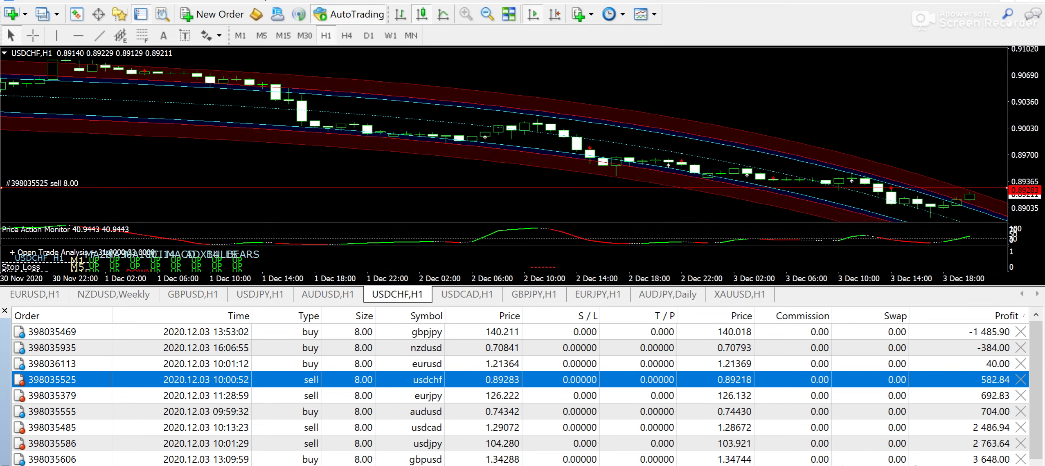
key("alt+Tab")
scroll(561, 380, "down", 5)
scroll(560, 380, "down", 5)
scroll(560, 380, "down", 5)
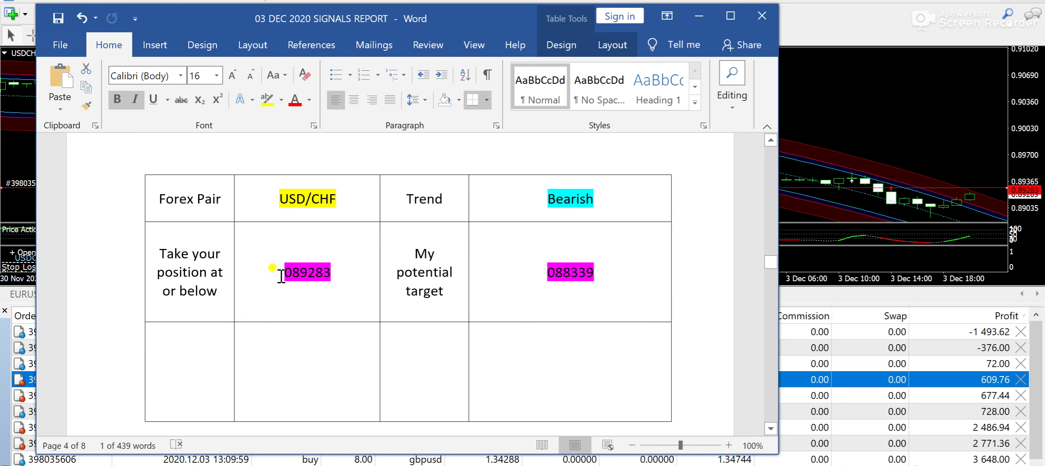
left_click_drag(277, 273, 341, 274)
left_click_drag(528, 271, 600, 271)
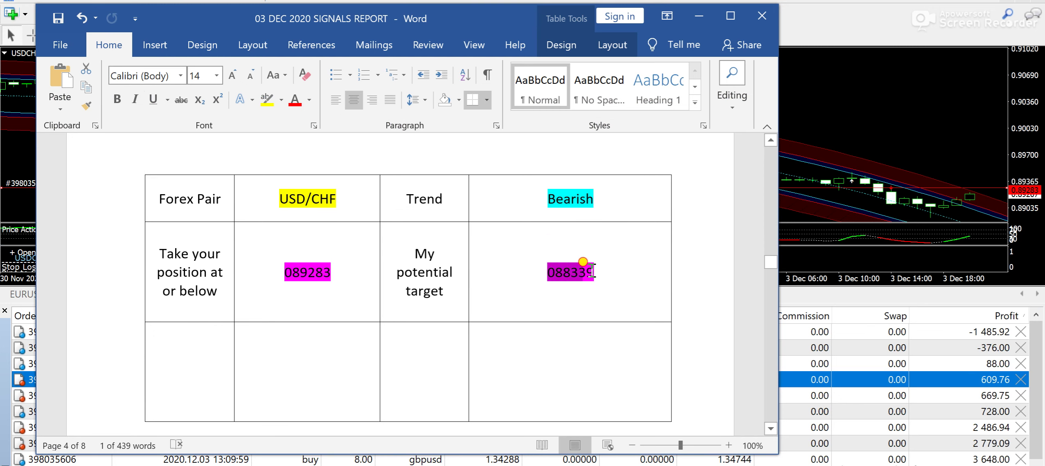
left_click(889, 72)
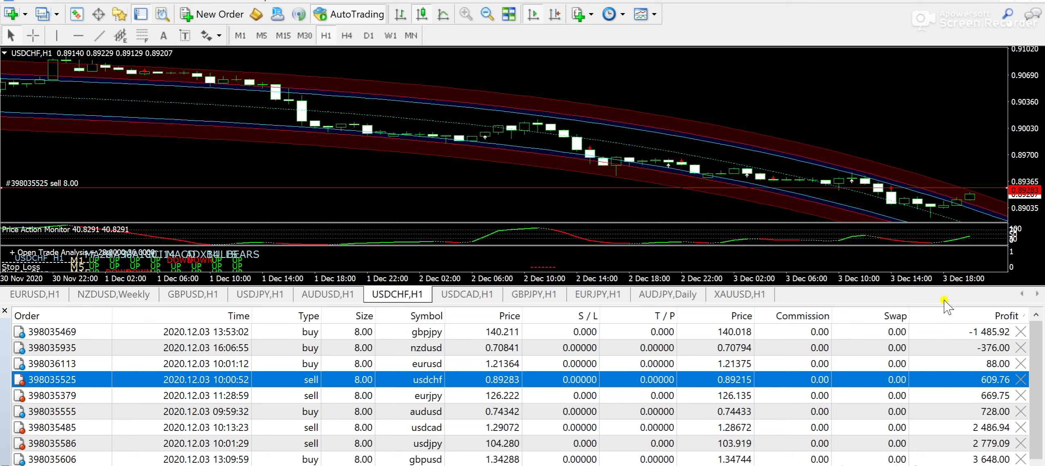
Place a trendline point on the USDCHF chart and select the eurusd trade
left_click(99, 35)
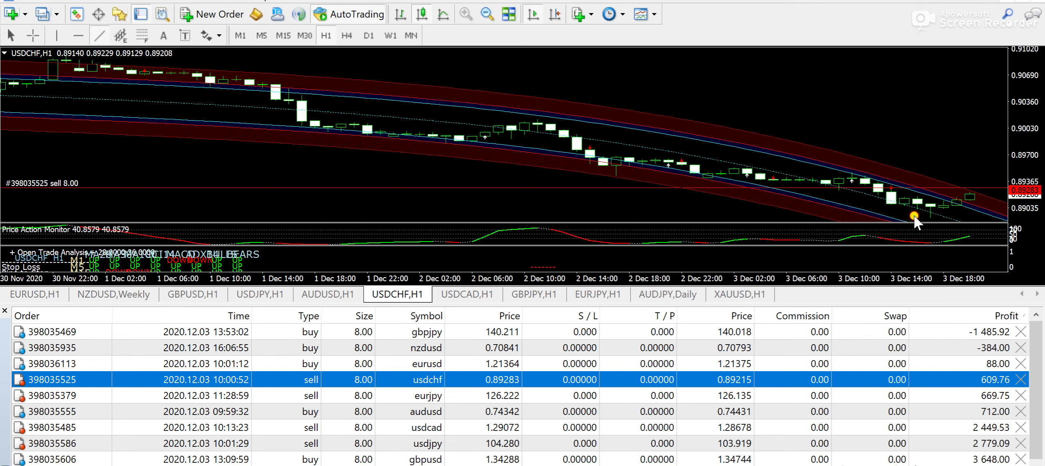
left_click(932, 208)
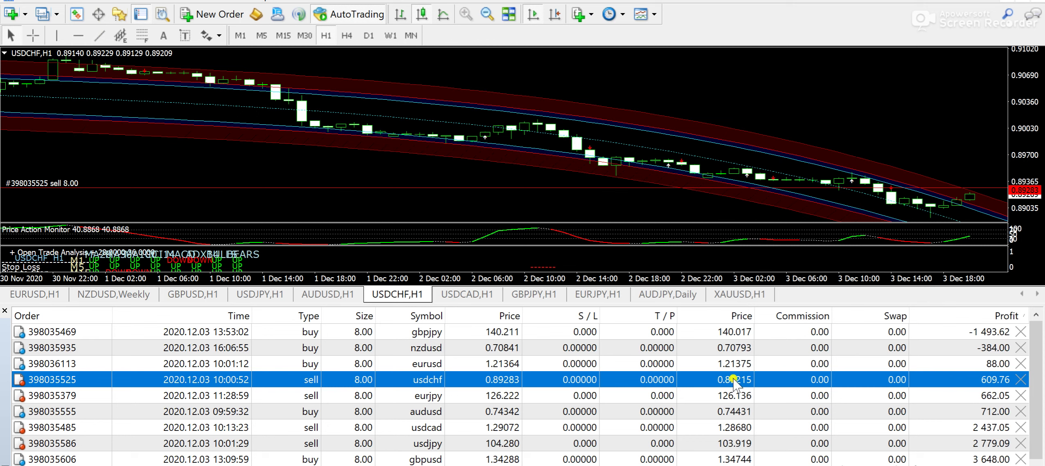
left_click(742, 365)
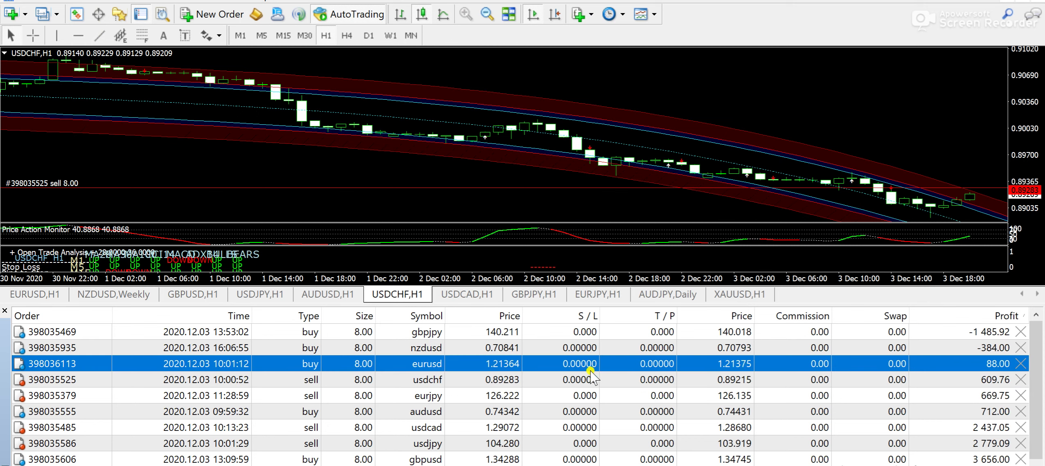
Show the EURUSD hourly chart and select the nzdusd and gbpjpy trades in the Trade tab
left_click(35, 295)
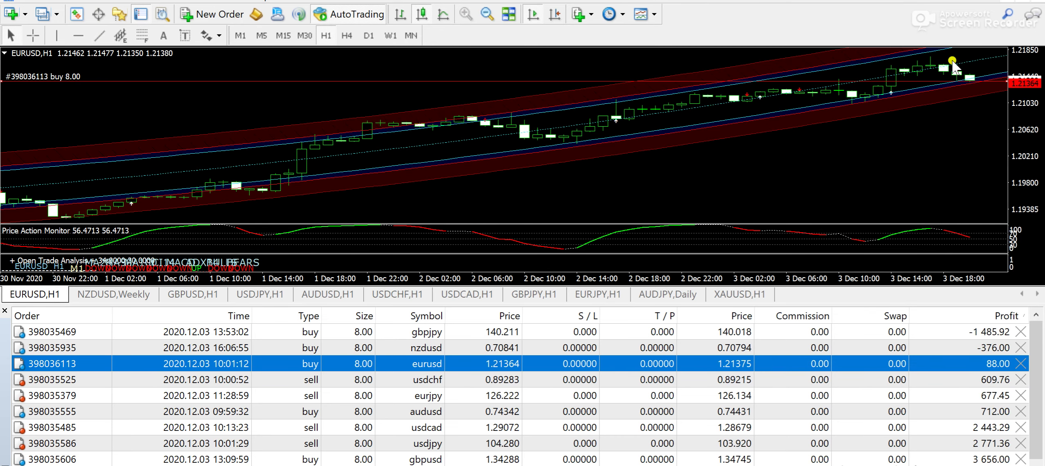
left_click(567, 348)
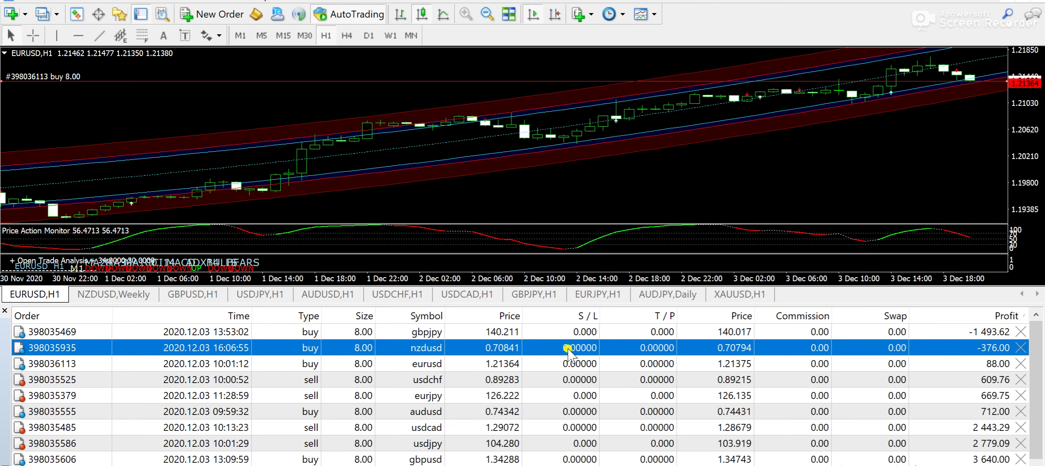
left_click(565, 336)
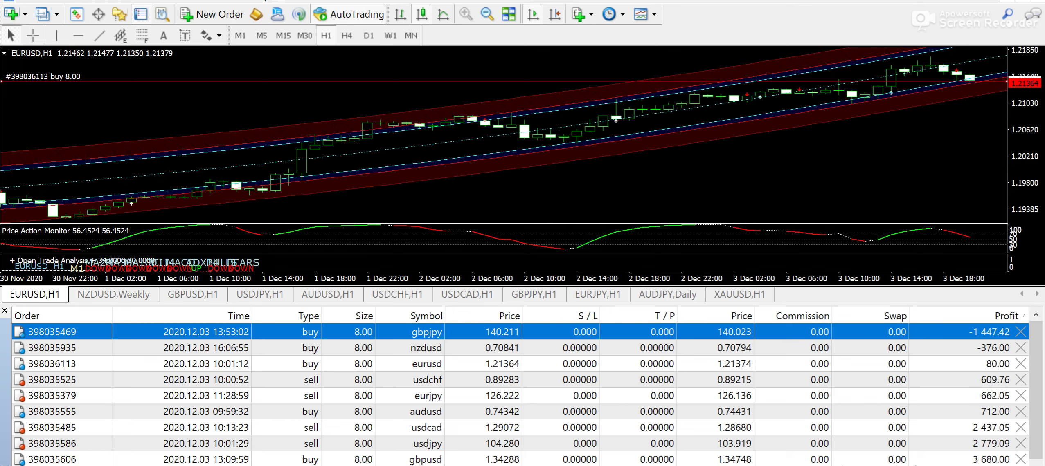
Open the 200forexpips promotional image from the Photos taskbar thumbnail
left_click(700, 450)
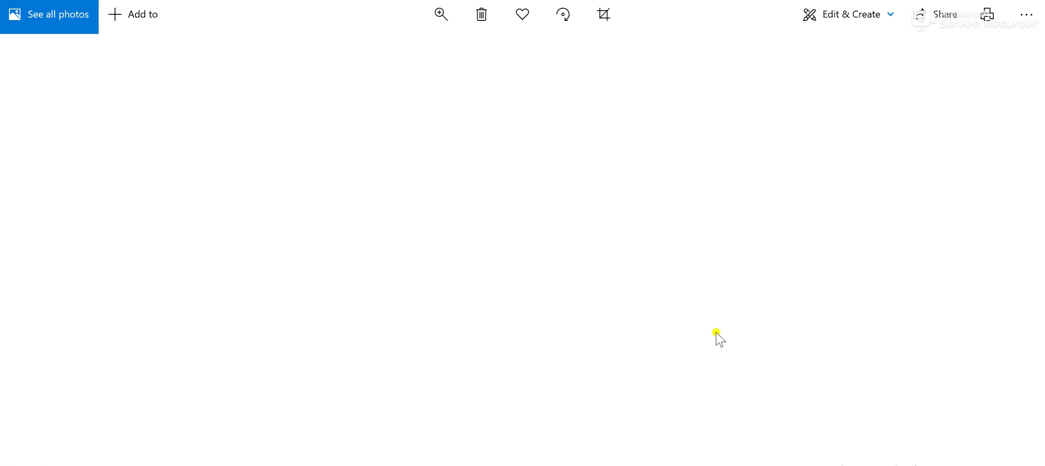